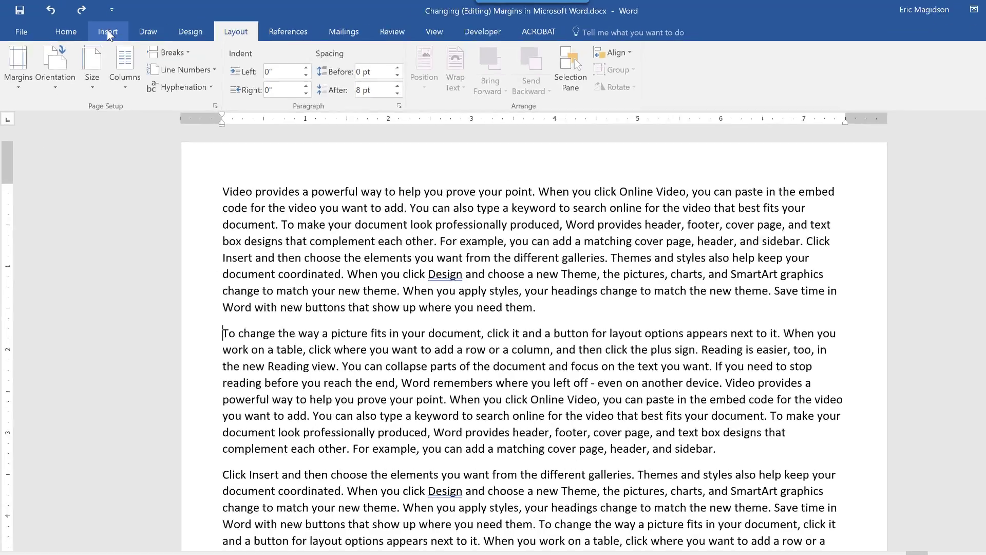
Step: Switch the ribbon to the Insert tab
click(100, 31)
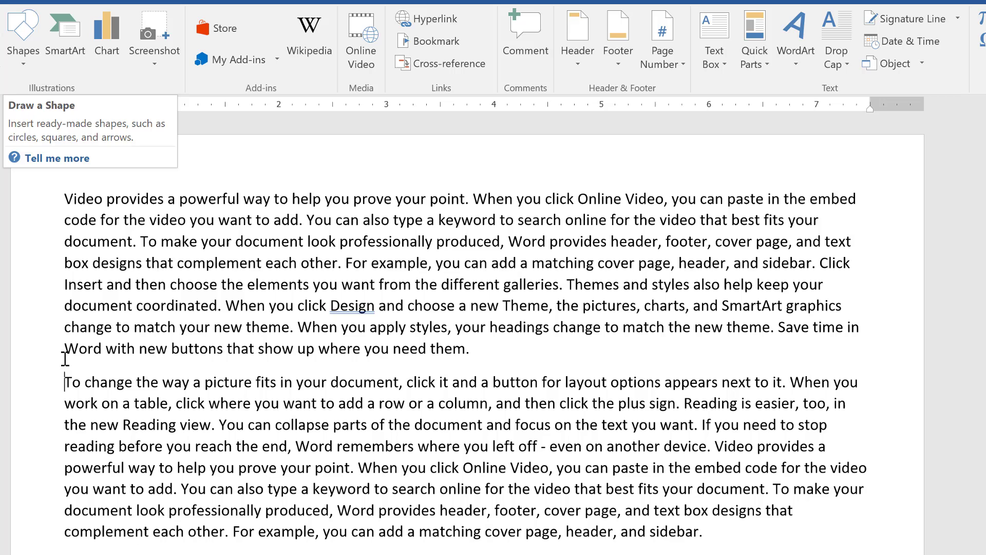
Step: Draw a blue Right Arrow block shape over the start of the second paragraph
click(22, 60)
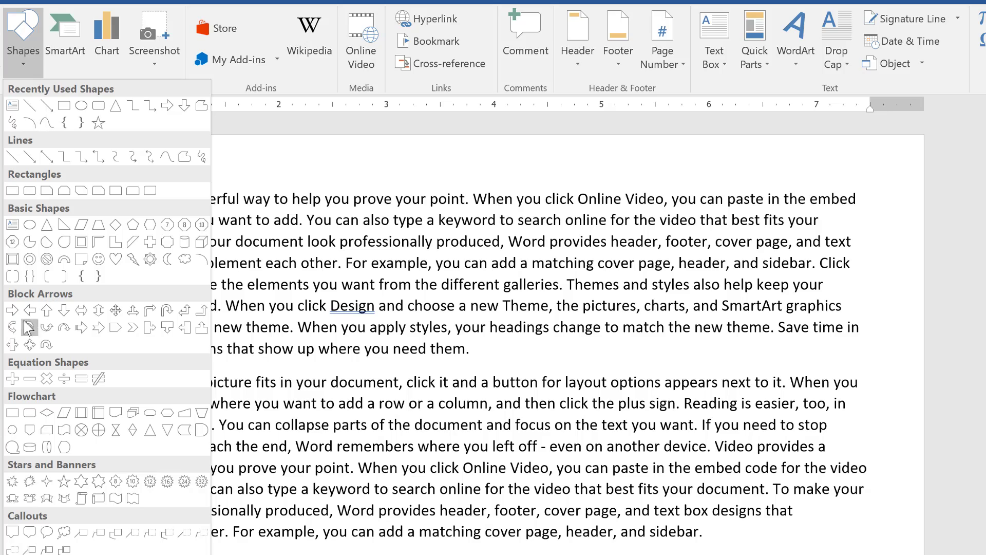
key(Escape)
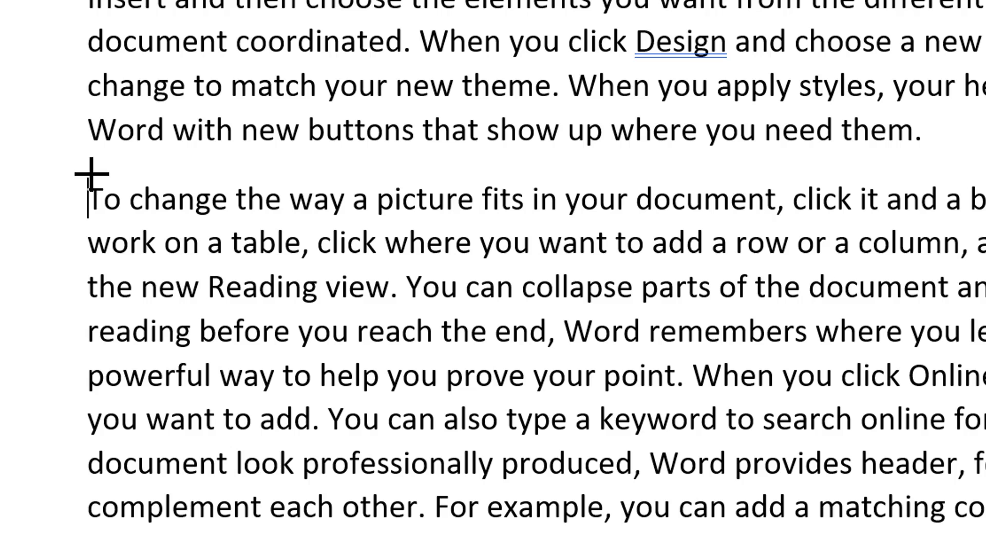
mouse_move(82, 178)
mouse_down()
mouse_move(200, 291)
mouse_move(403, 368)
mouse_up()
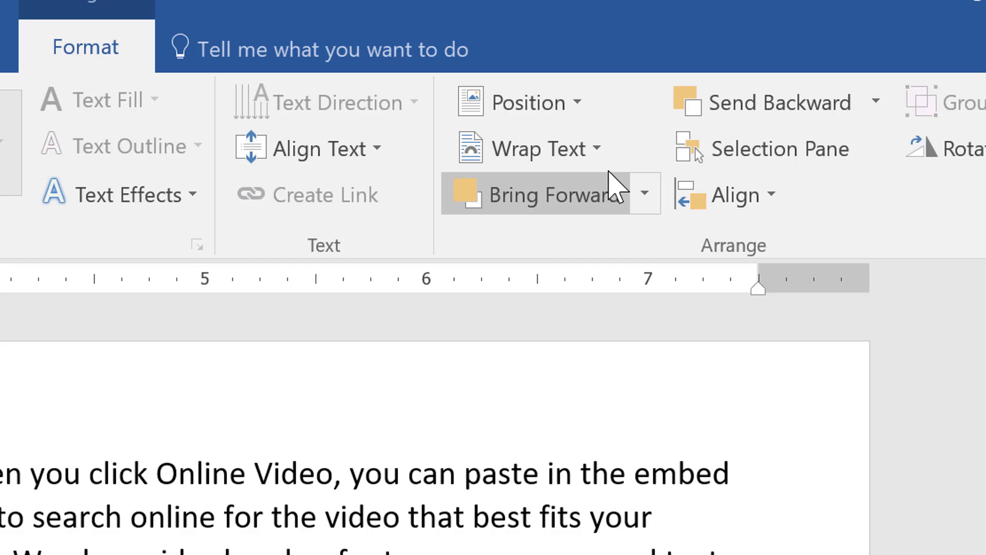
Step: Set the arrow's text wrapping to Square
click(597, 147)
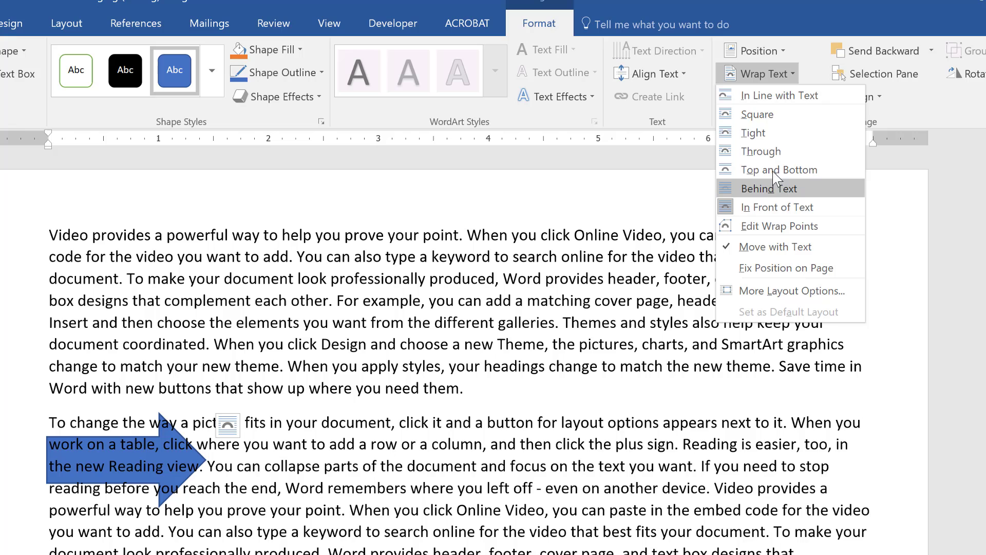
click(766, 115)
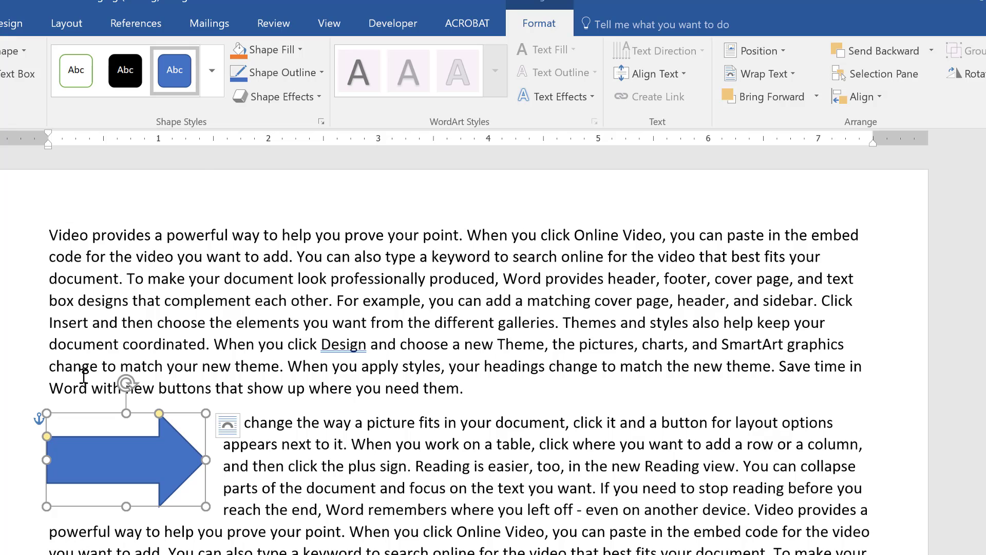
Step: Apply the solid green theme shape style to the arrow, after briefly trying orange
click(211, 75)
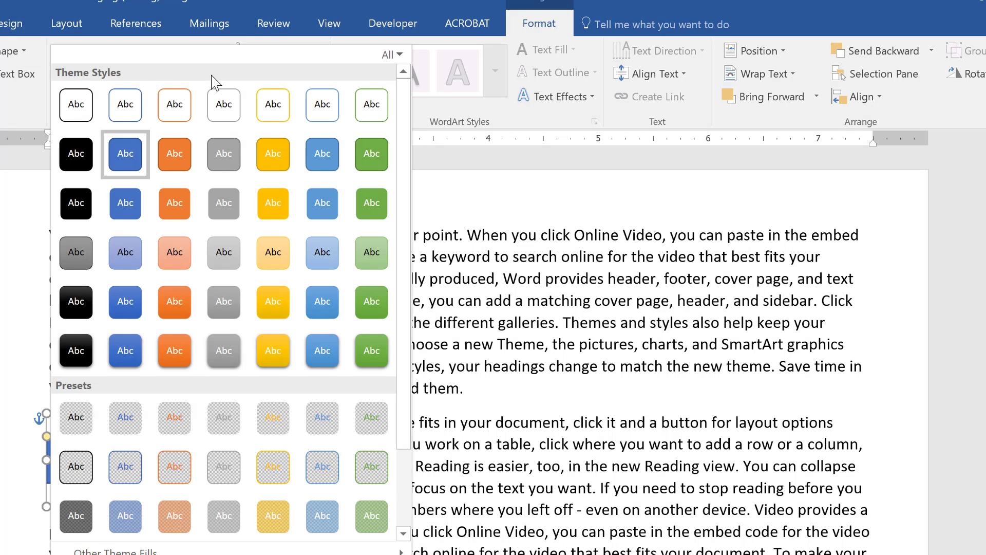
click(174, 154)
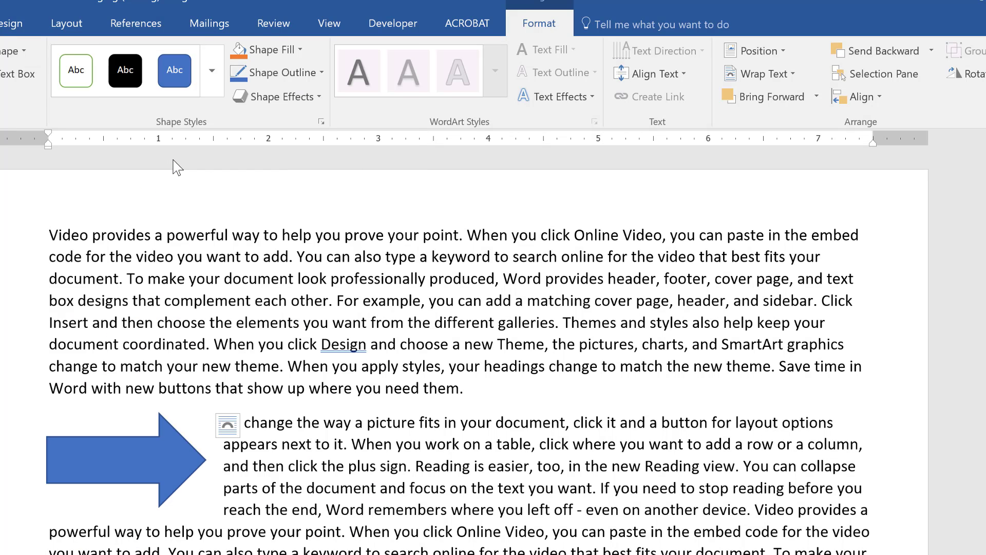
click(211, 71)
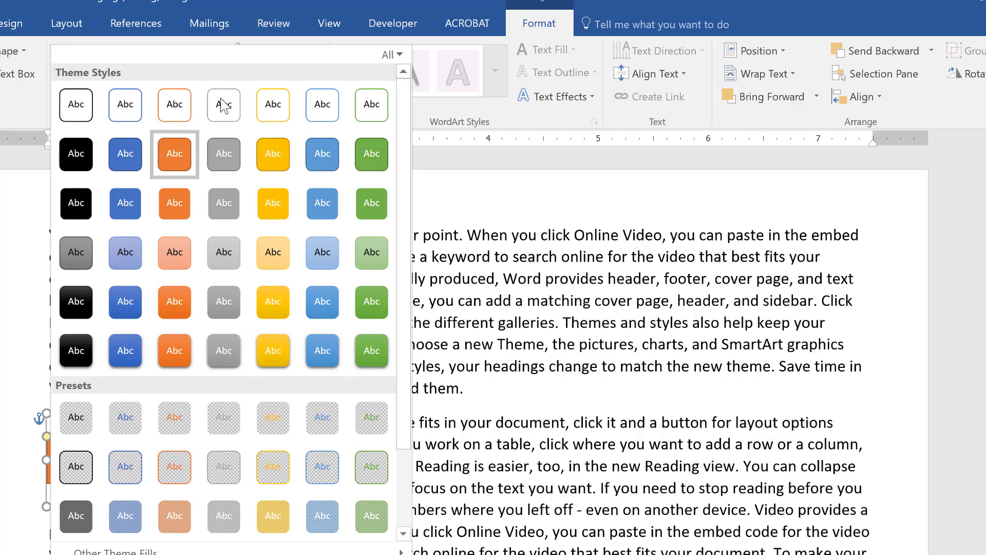
click(376, 199)
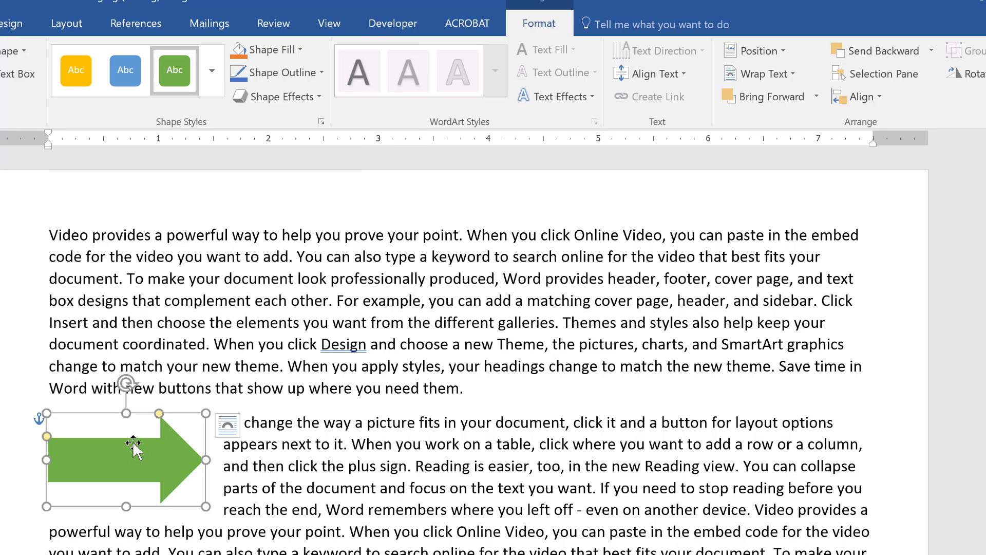
Step: Change the arrow into a Chord shape, then back to a Right Arrow
click(24, 51)
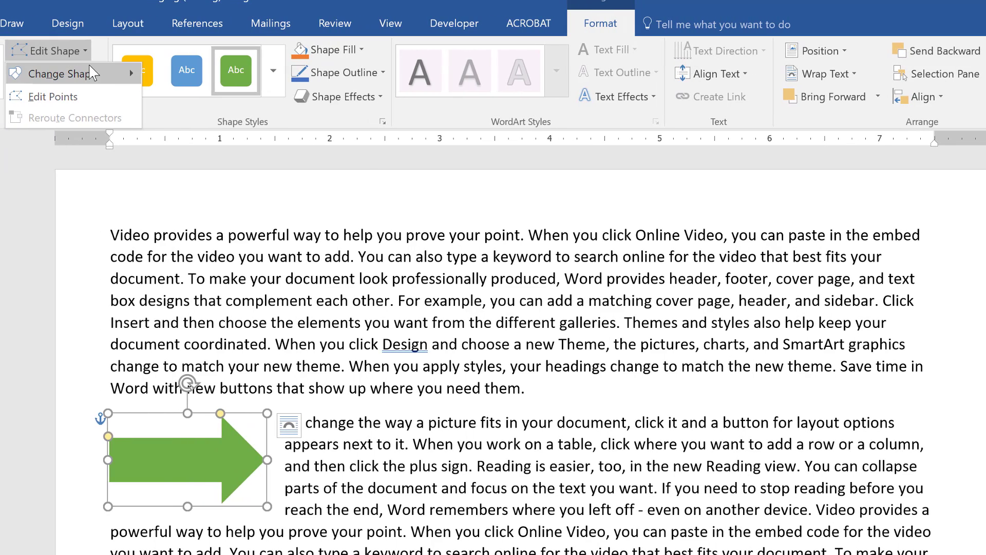
mouse_move(93, 73)
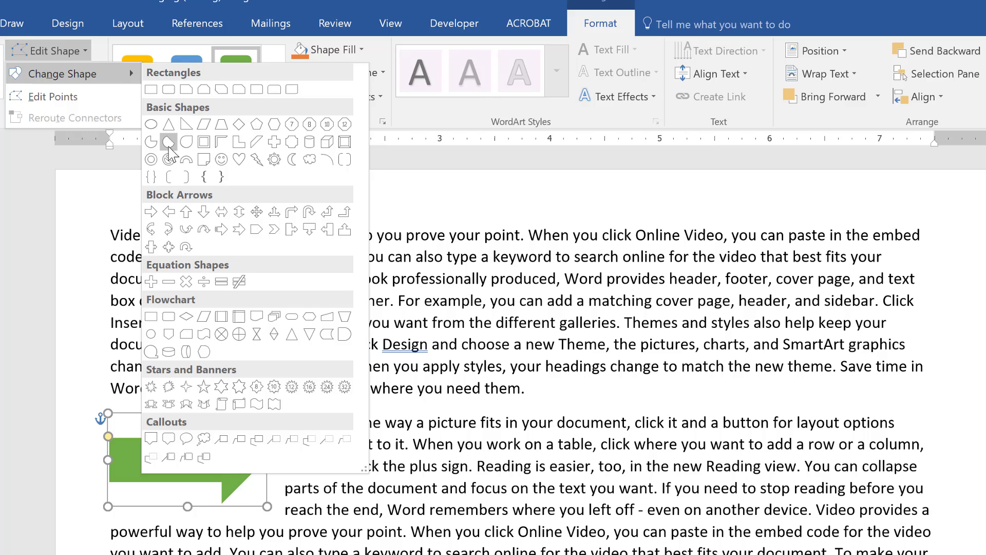
click(186, 142)
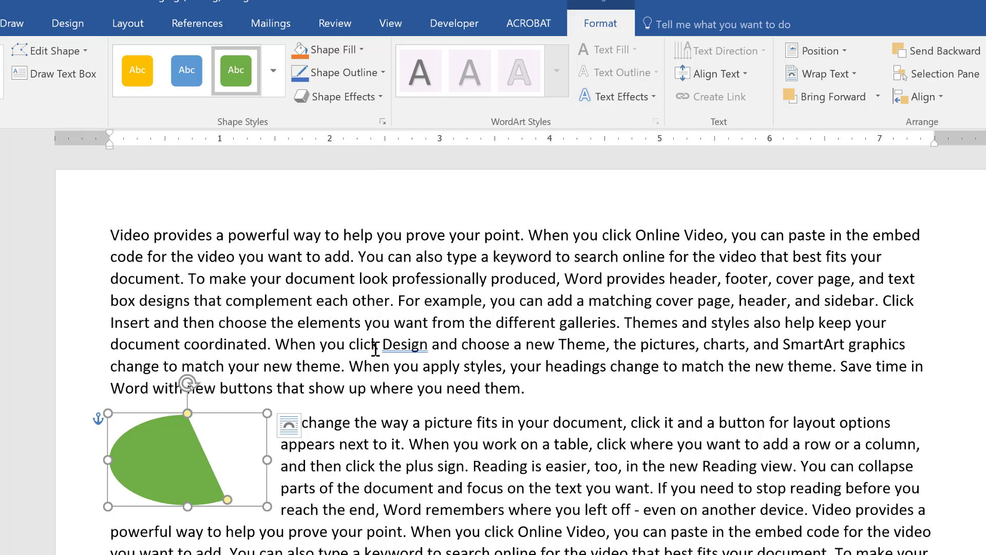
click(82, 52)
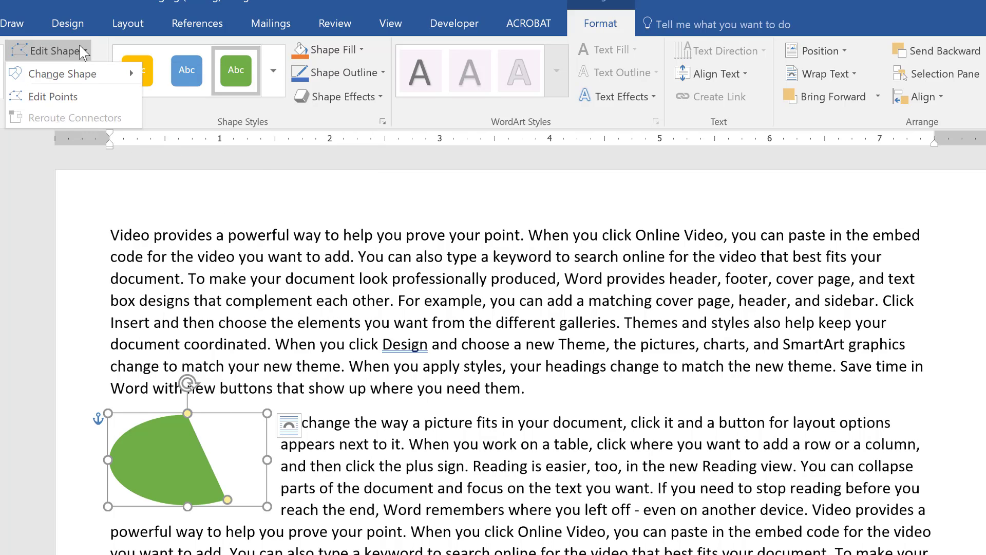
mouse_move(82, 77)
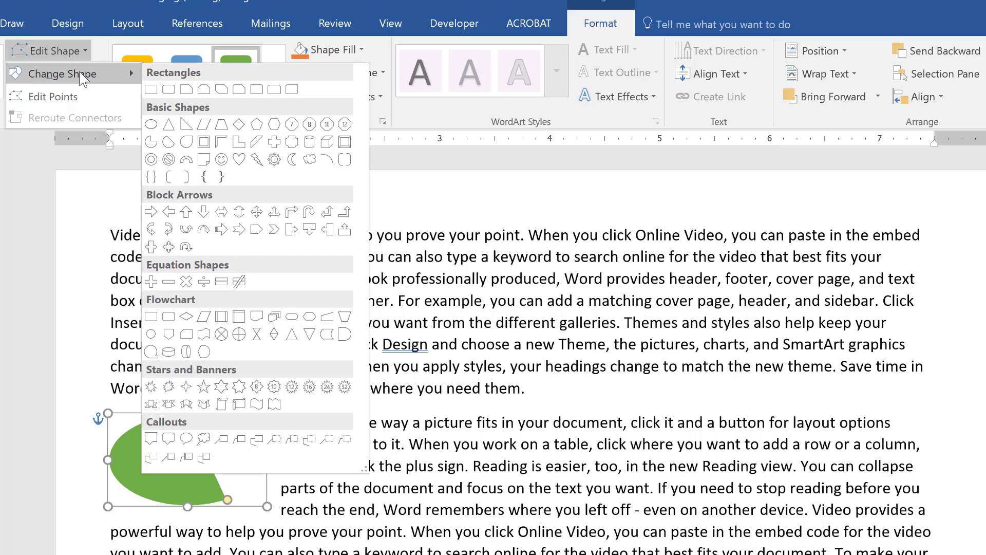
click(154, 212)
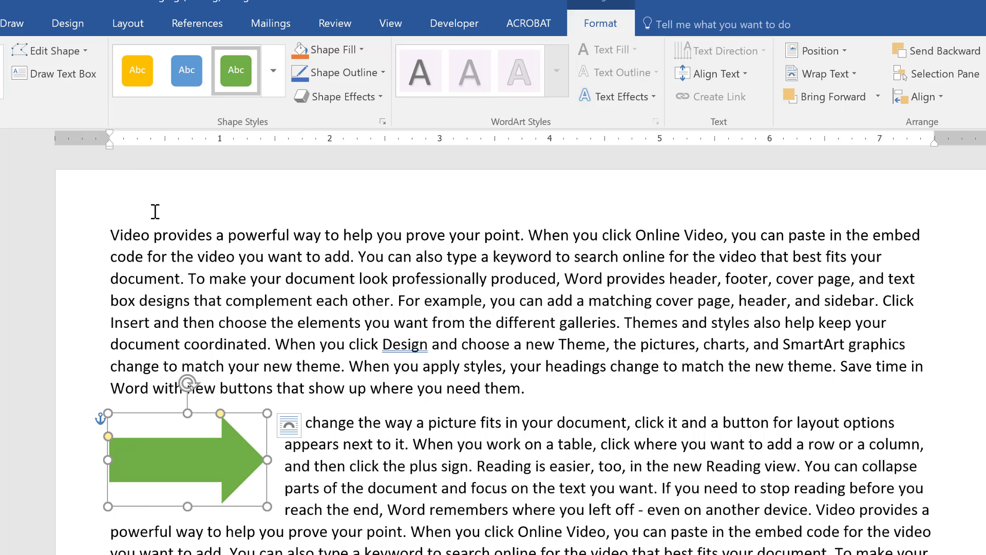
Step: Drag the arrow's bottom-right sizing handle to enlarge it slightly
mouse_move(267, 506)
mouse_down()
mouse_move(325, 544)
mouse_move(271, 508)
mouse_up()
mouse_move(189, 383)
mouse_down()
mouse_move(234, 391)
mouse_move(216, 417)
mouse_move(233, 425)
mouse_move(205, 390)
mouse_move(172, 385)
mouse_move(191, 383)
mouse_up()
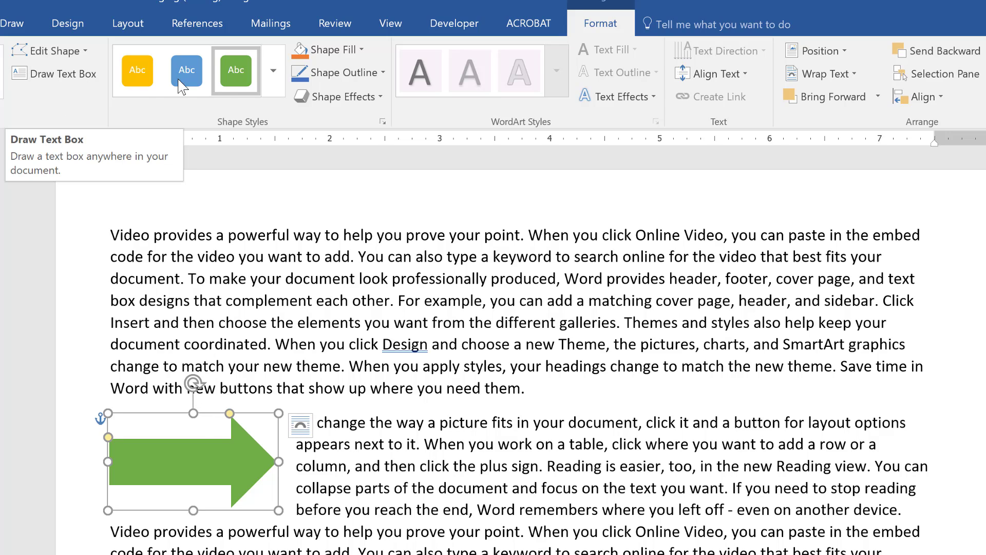
Step: Fill the arrow with a custom gold colour, RGB 224, 166, 20
click(361, 50)
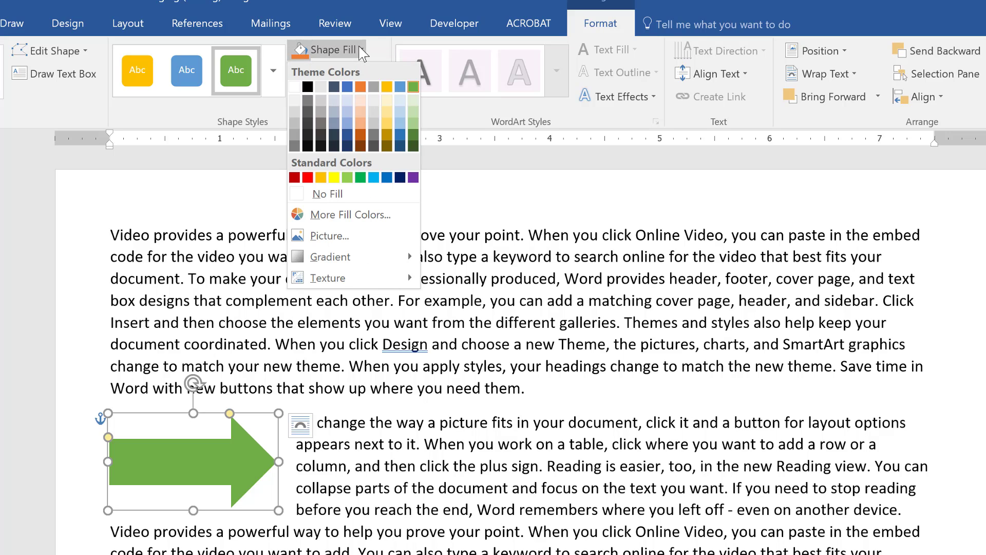
click(275, 80)
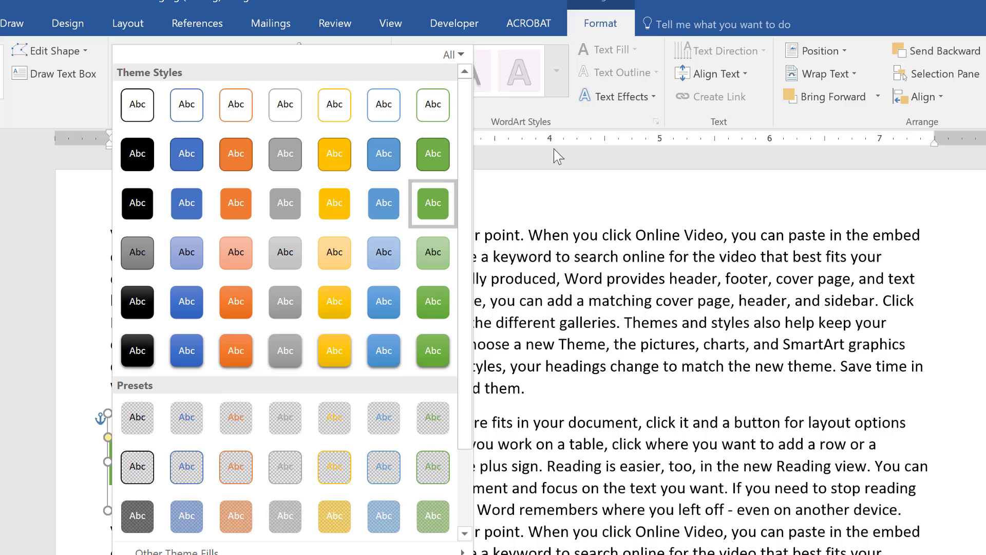
key(Escape)
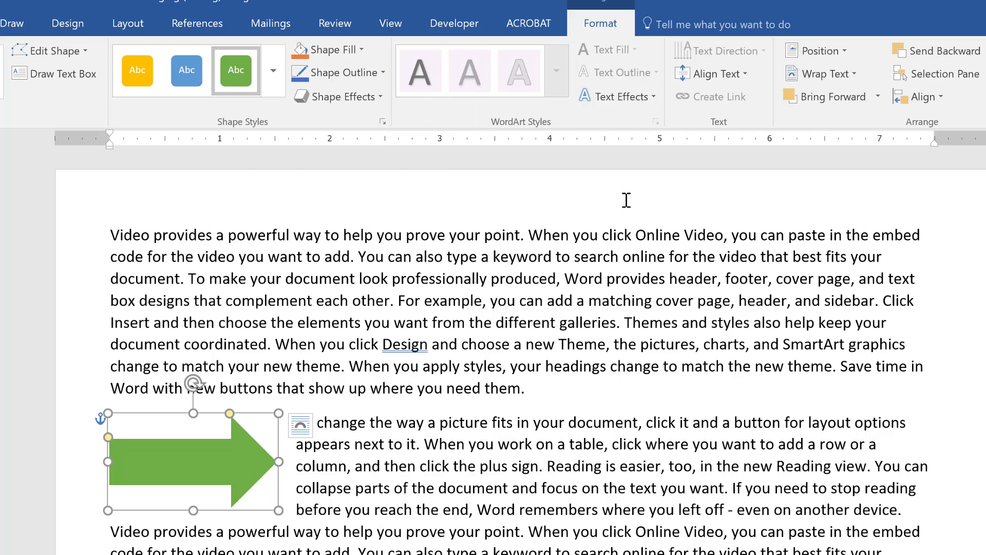
click(361, 49)
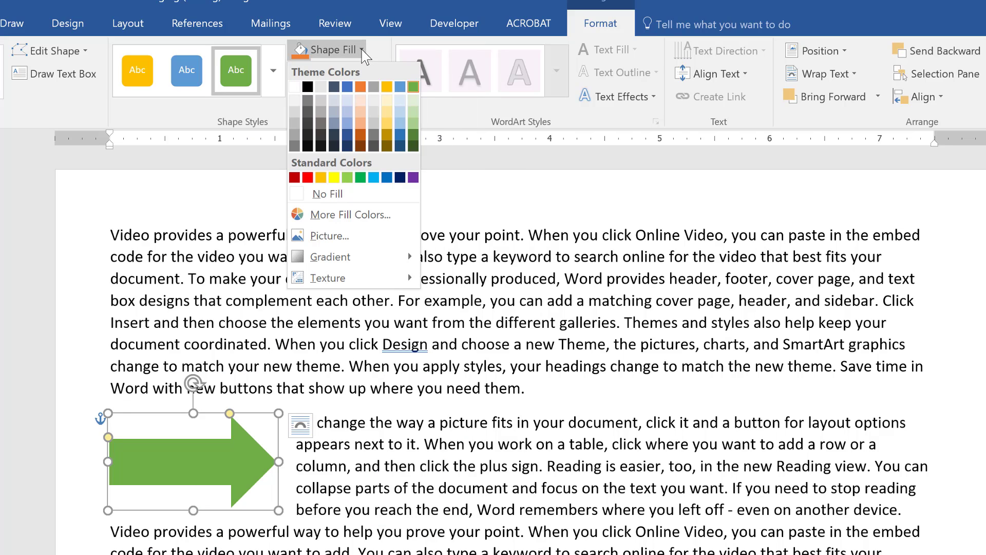
click(333, 214)
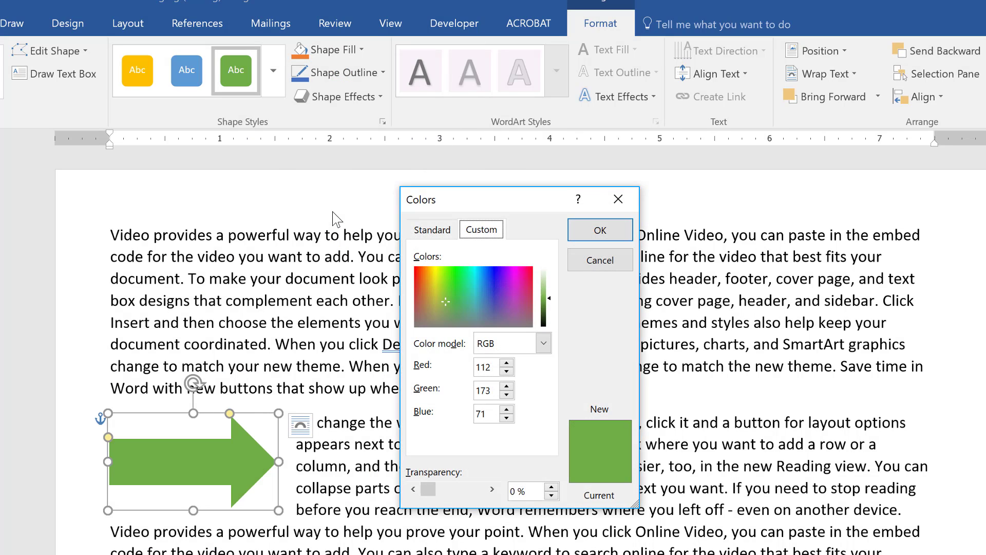
click(428, 276)
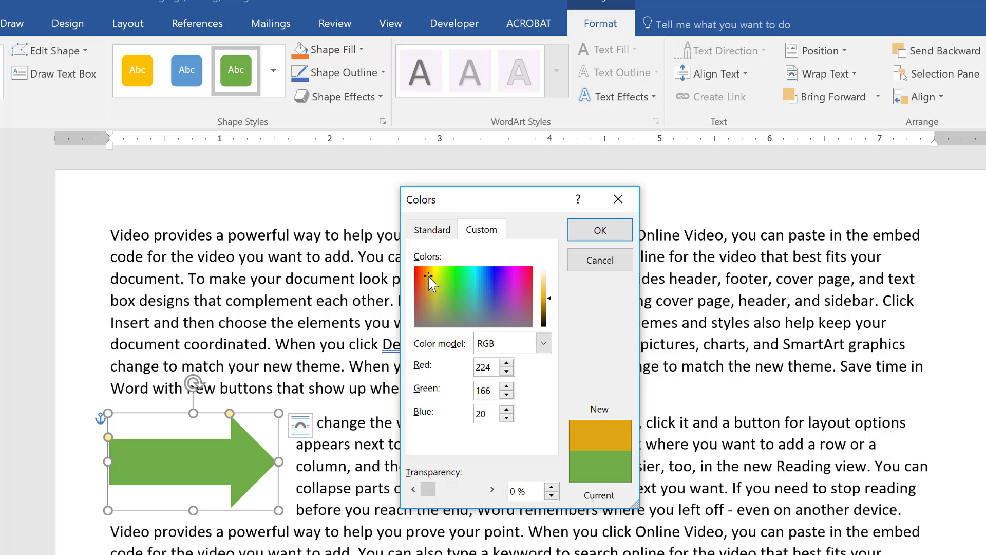
click(600, 230)
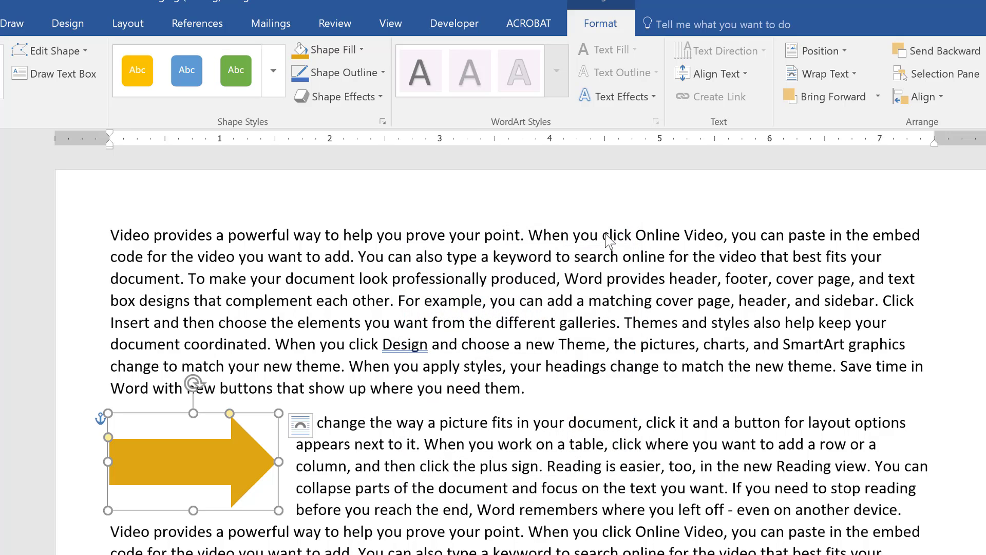
Step: Give the arrow a black outline with a 4½ pt weight
click(378, 74)
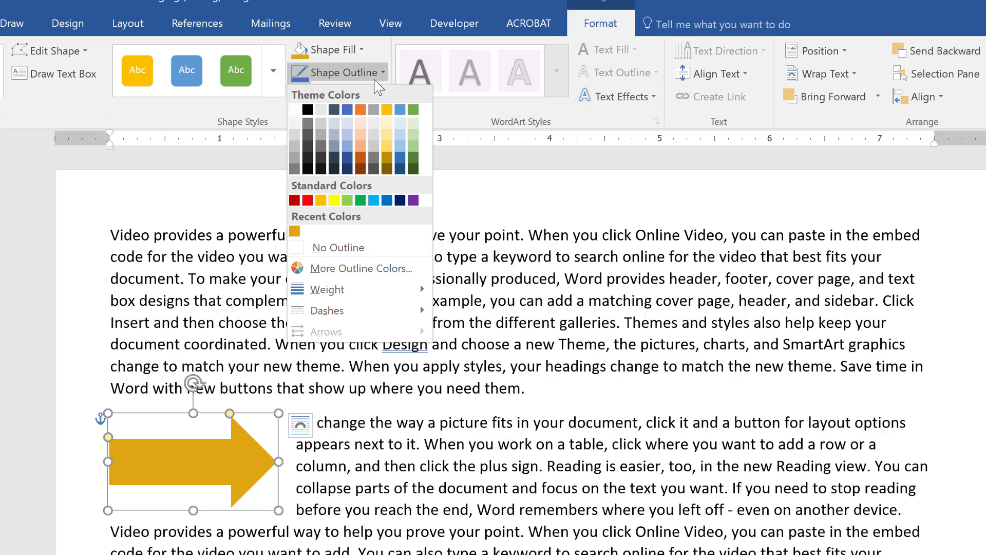
click(308, 110)
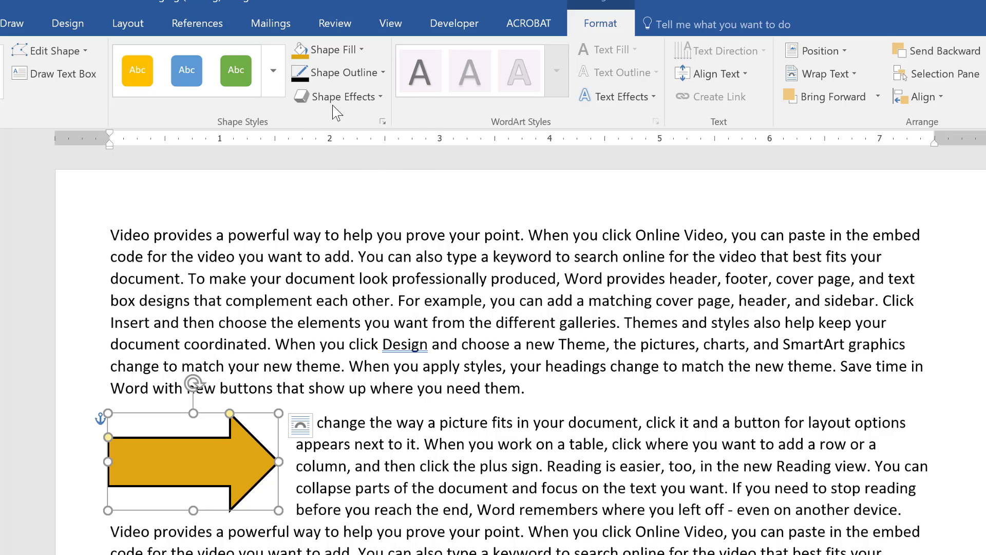
click(383, 73)
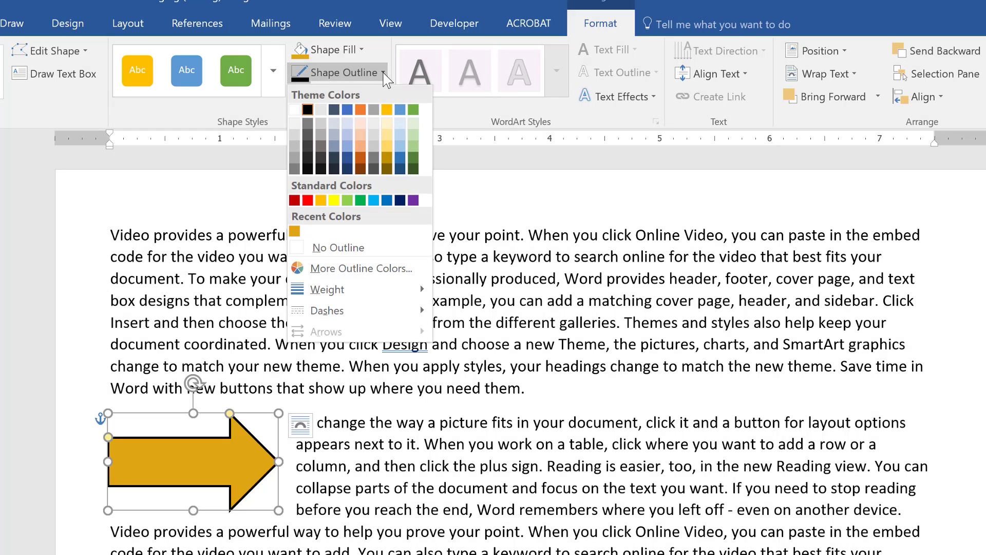
mouse_move(420, 286)
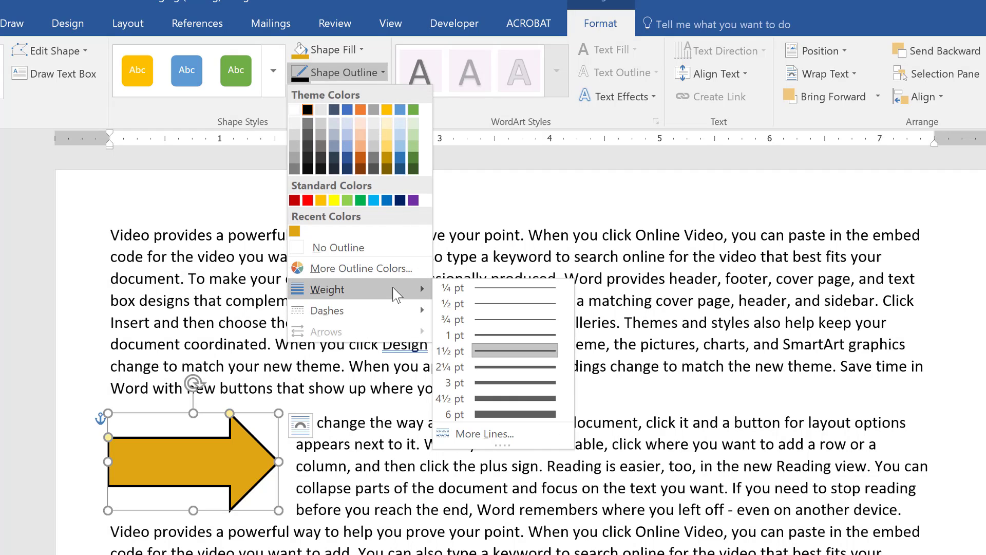
click(512, 398)
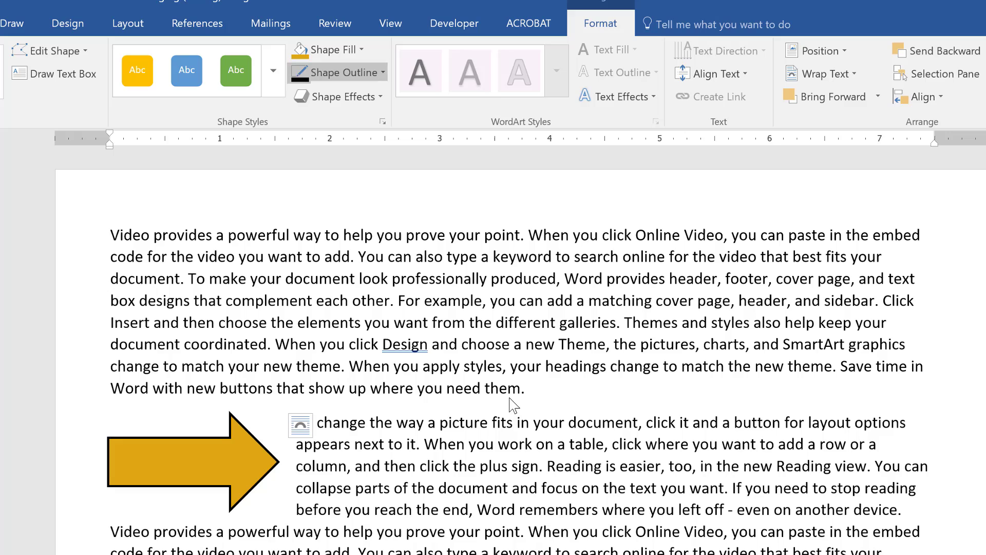
Step: Add an outer drop shadow preset to the arrow, then deselect it to view the result
click(376, 94)
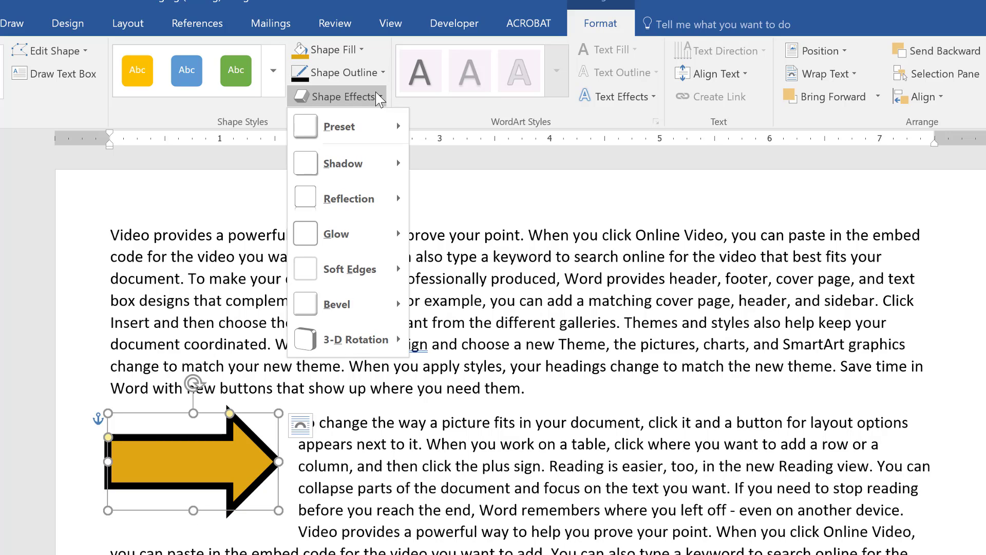
mouse_move(378, 274)
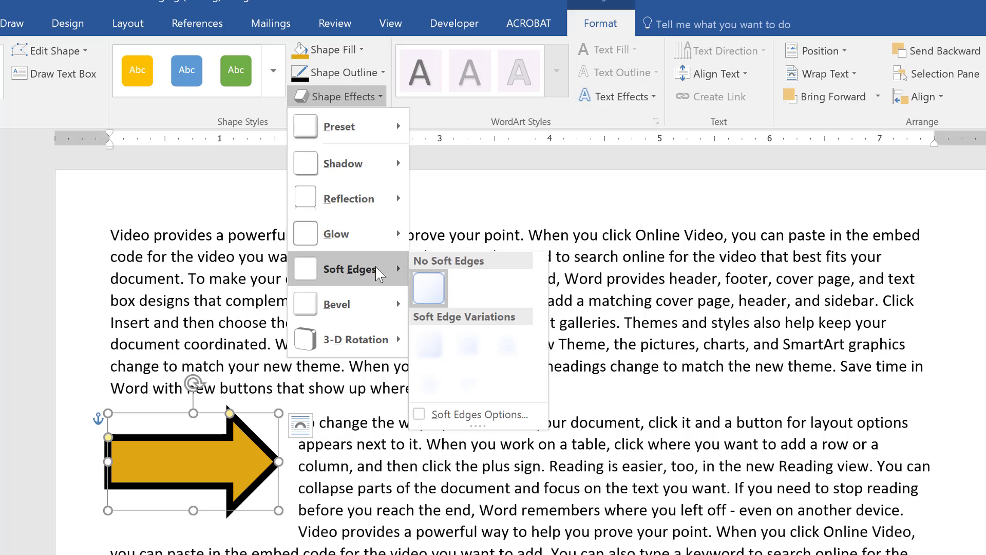
mouse_move(379, 170)
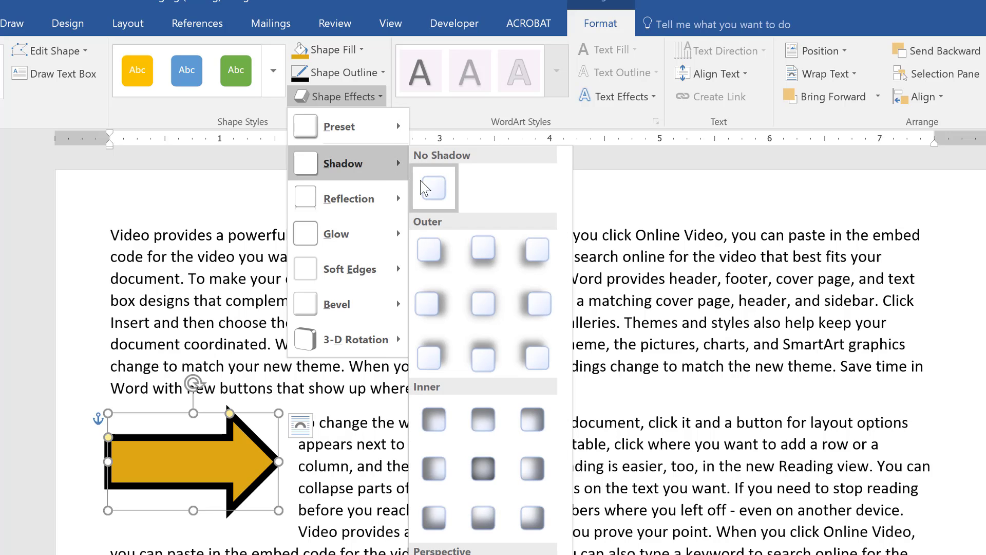
click(478, 256)
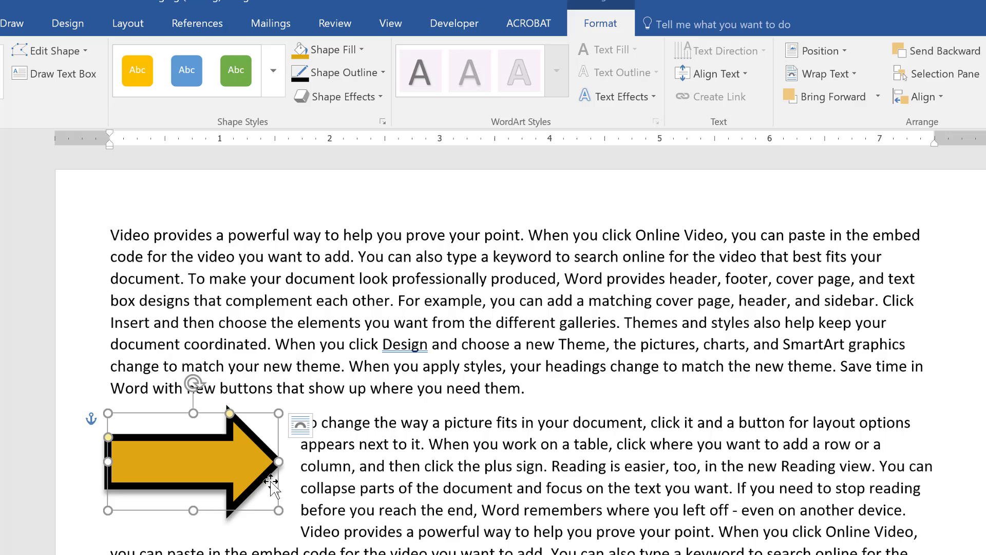
click(357, 509)
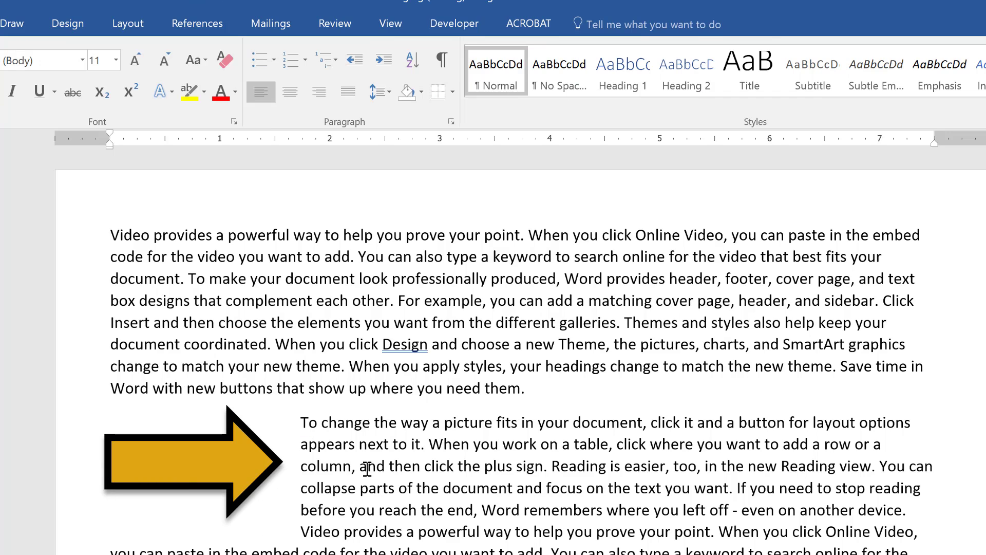
Step: Reselect the shadowed gold arrow at the second paragraph's start
click(203, 462)
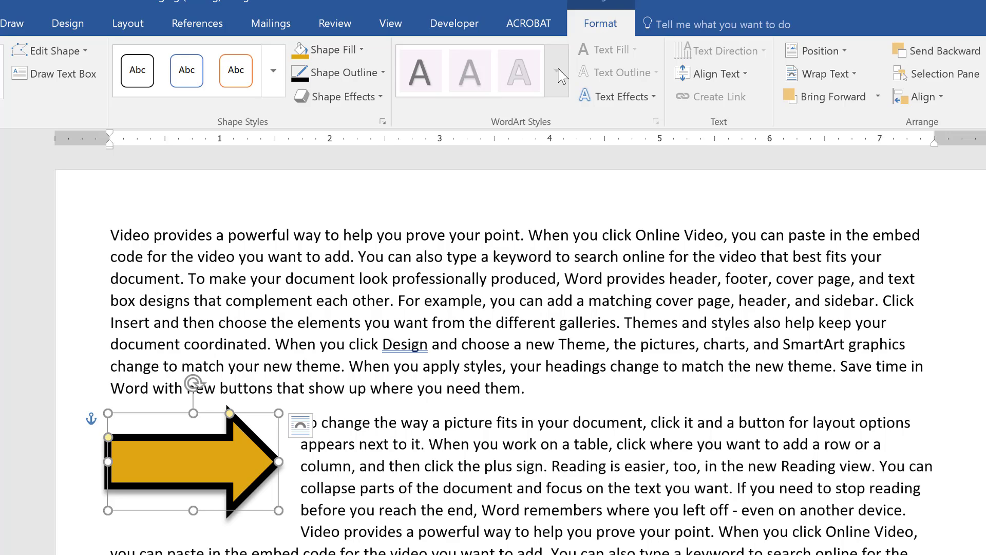
click(654, 98)
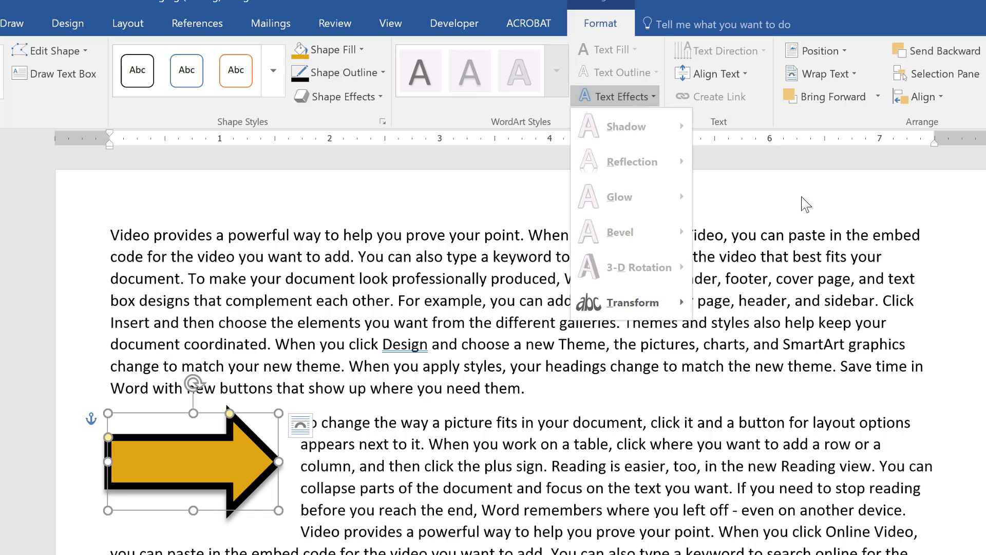
click(759, 86)
click(743, 75)
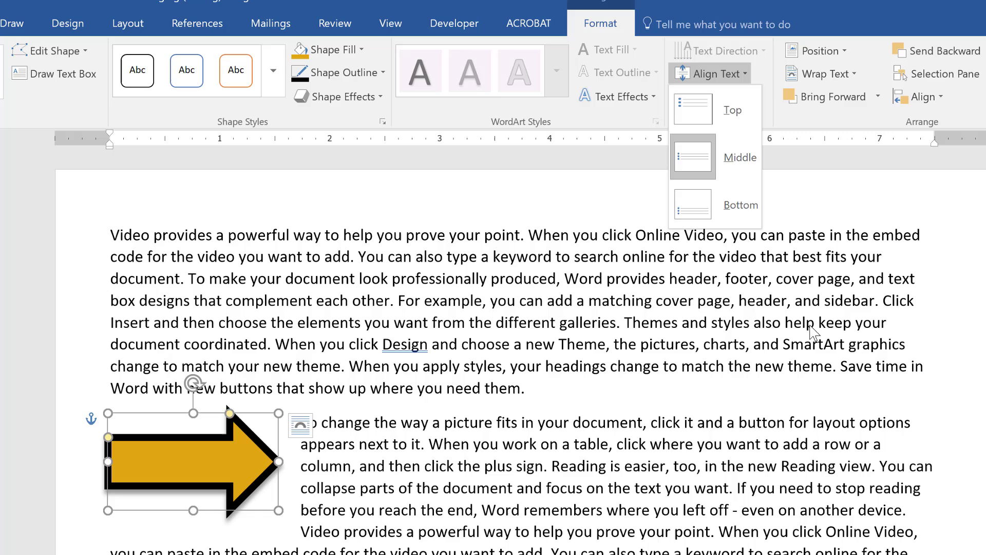
click(852, 110)
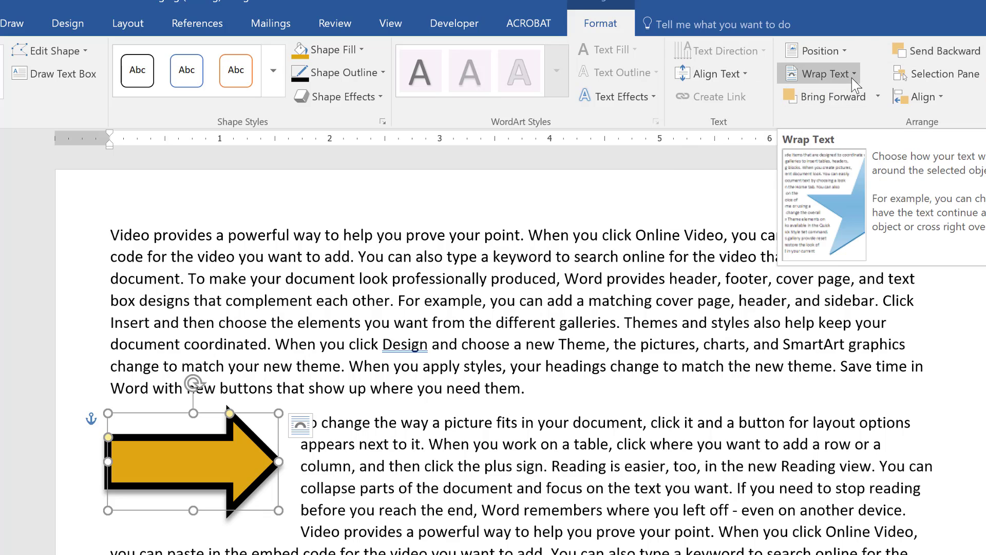
click(845, 53)
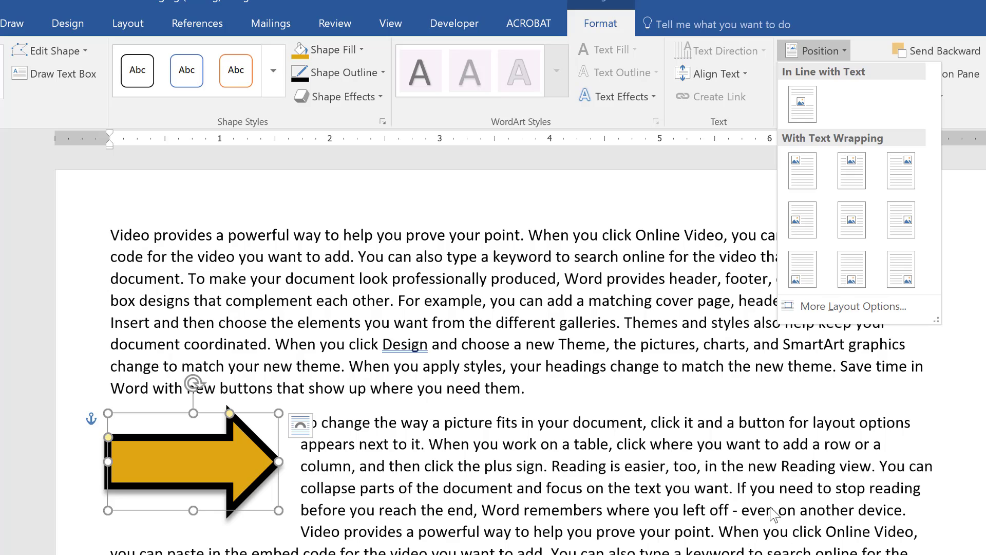
key(Escape)
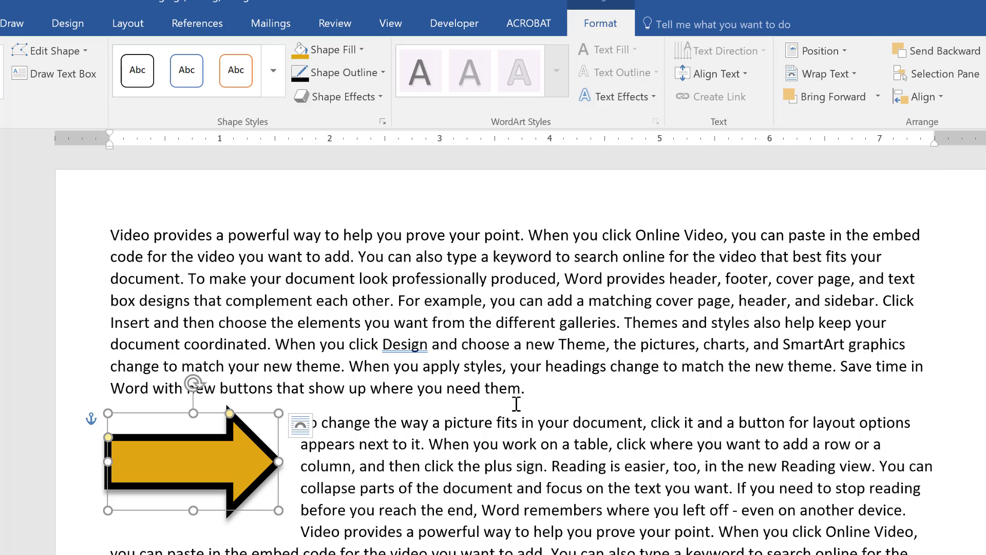